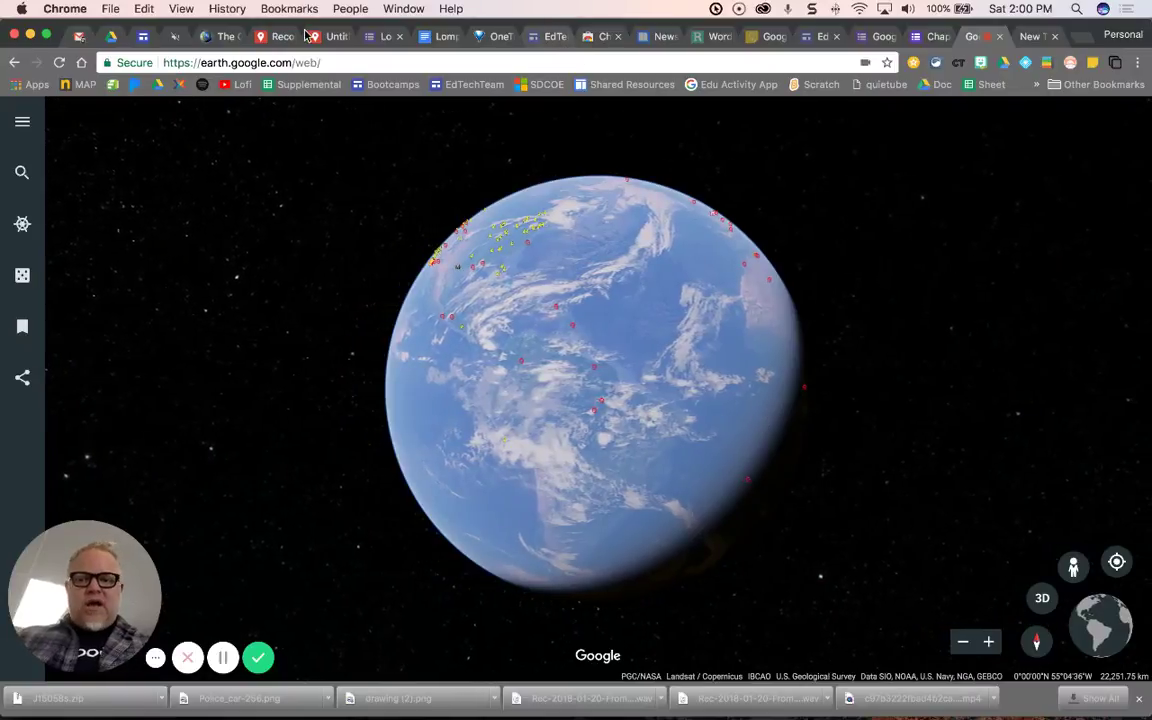
# - Bring up the Google Lit Trips GLT Store page and scroll to its top
pyautogui.click(222, 36)
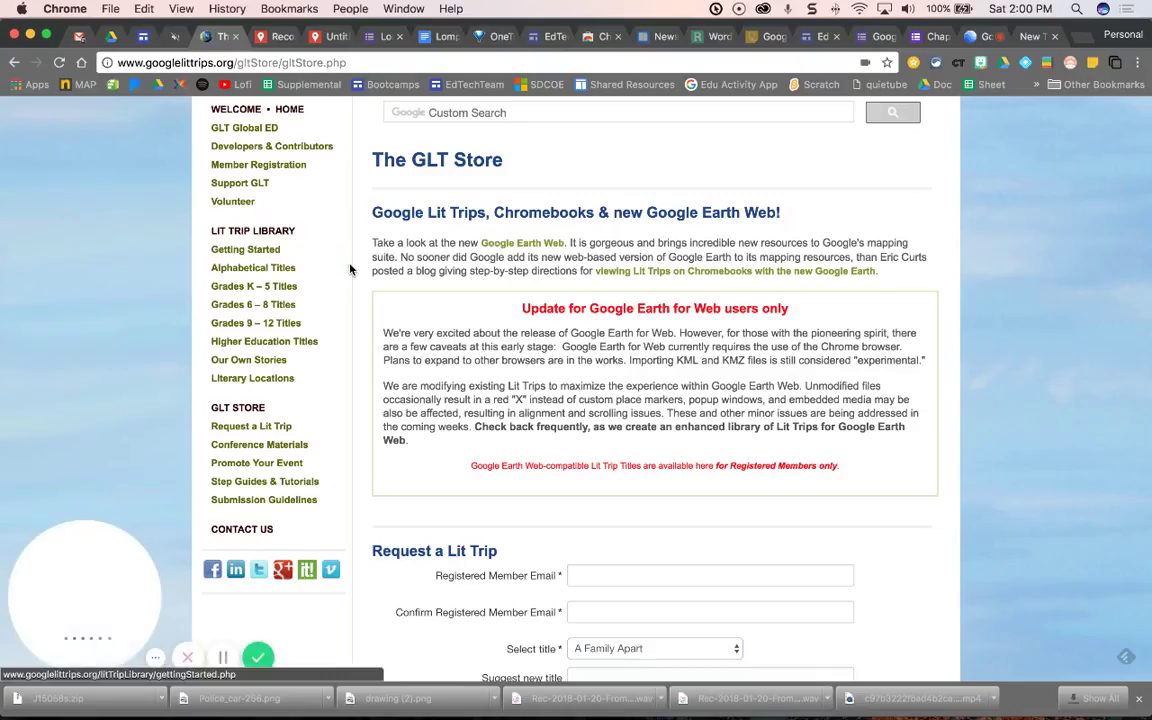
pyautogui.scroll(4, 349, 268)
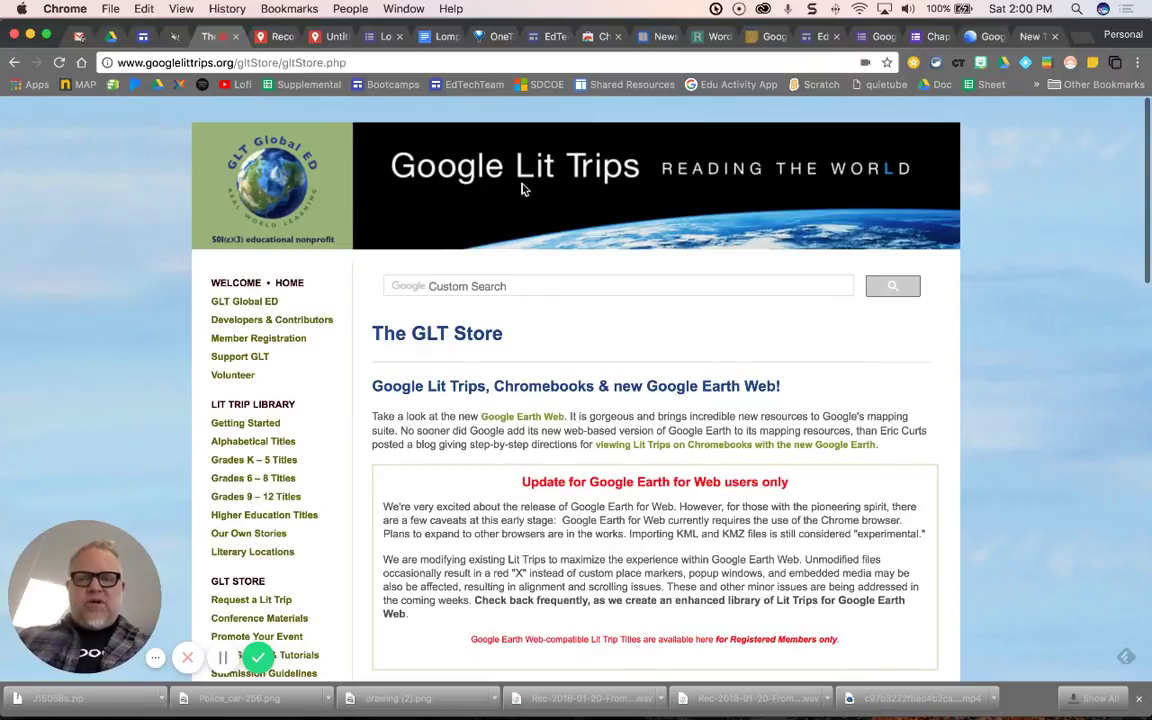
pyautogui.press('alt+super+8')
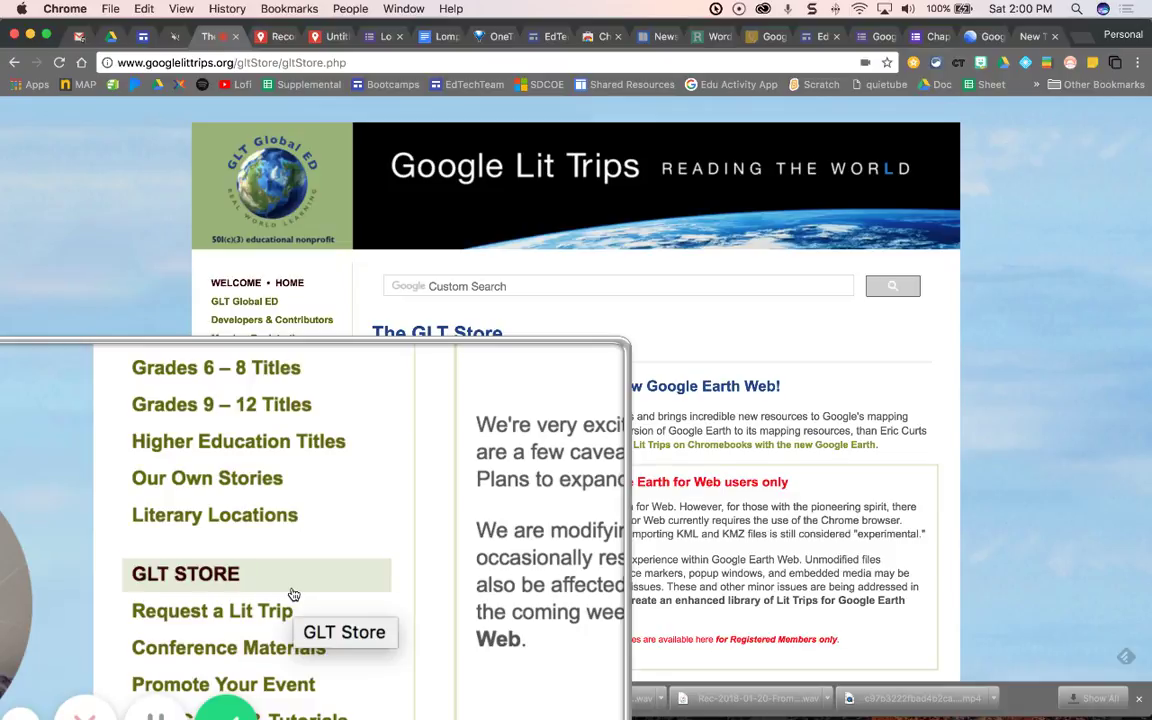
# - Fill both Registered Member Email fields with the saved member address via autofill
pyautogui.scroll(-2, 600, 530)
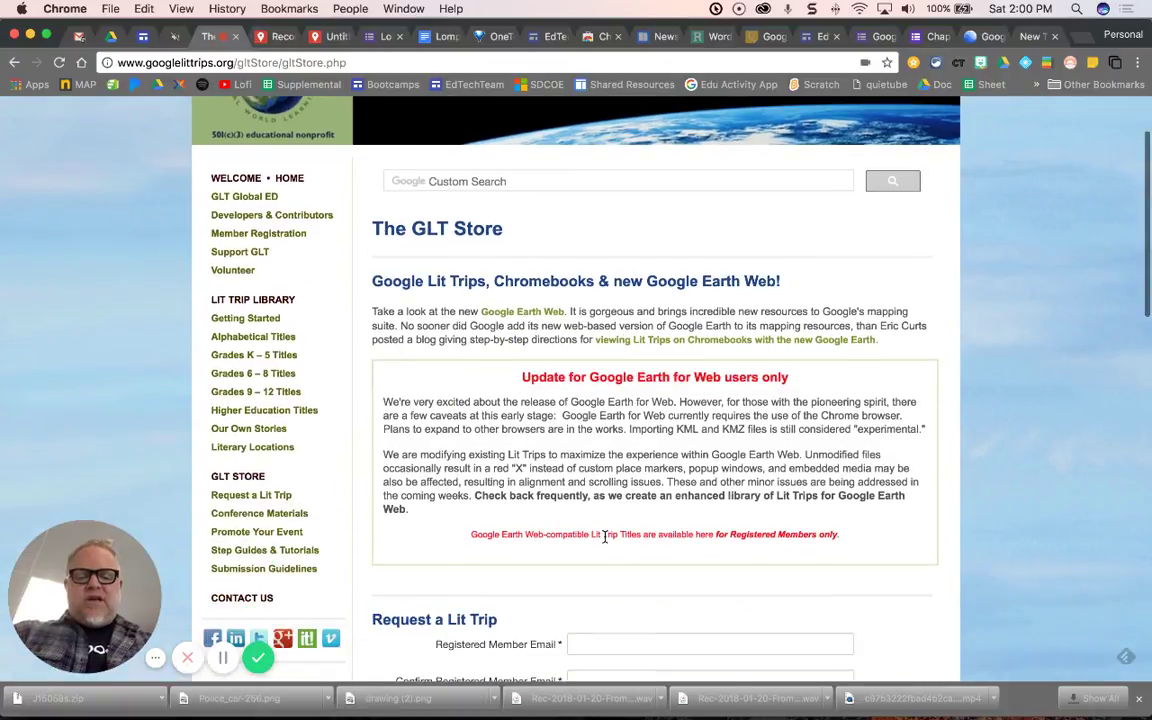
pyautogui.scroll(-5, 605, 540)
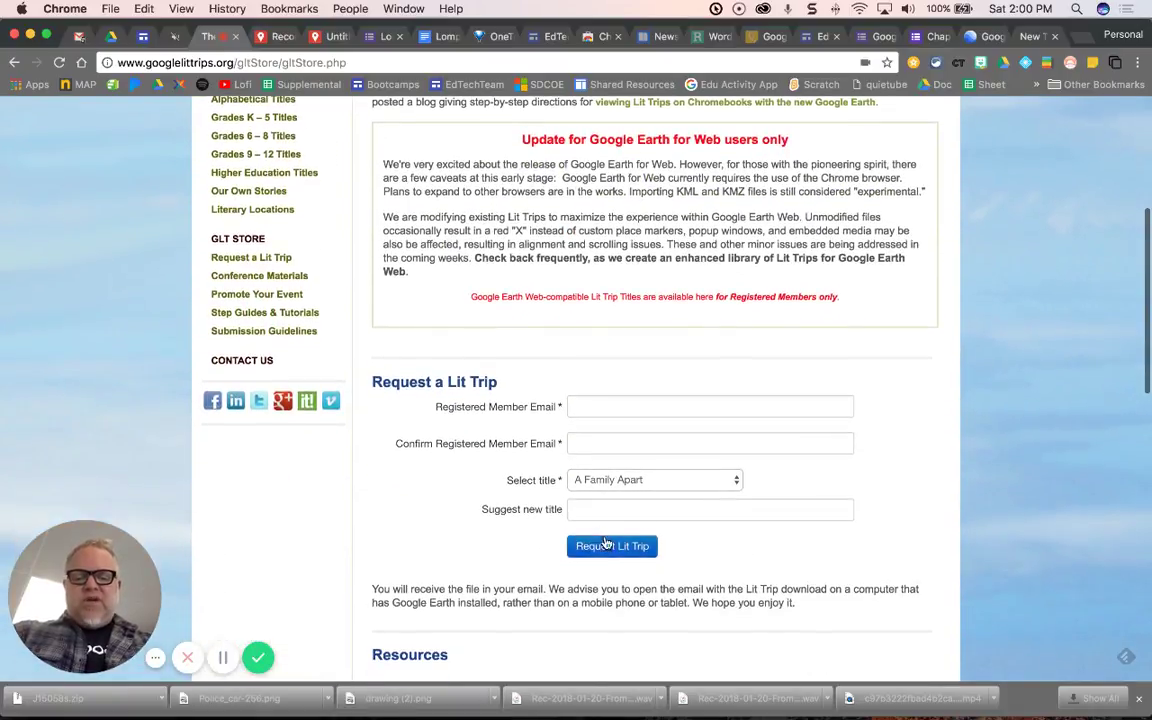
pyautogui.click(580, 405)
pyautogui.write('m')
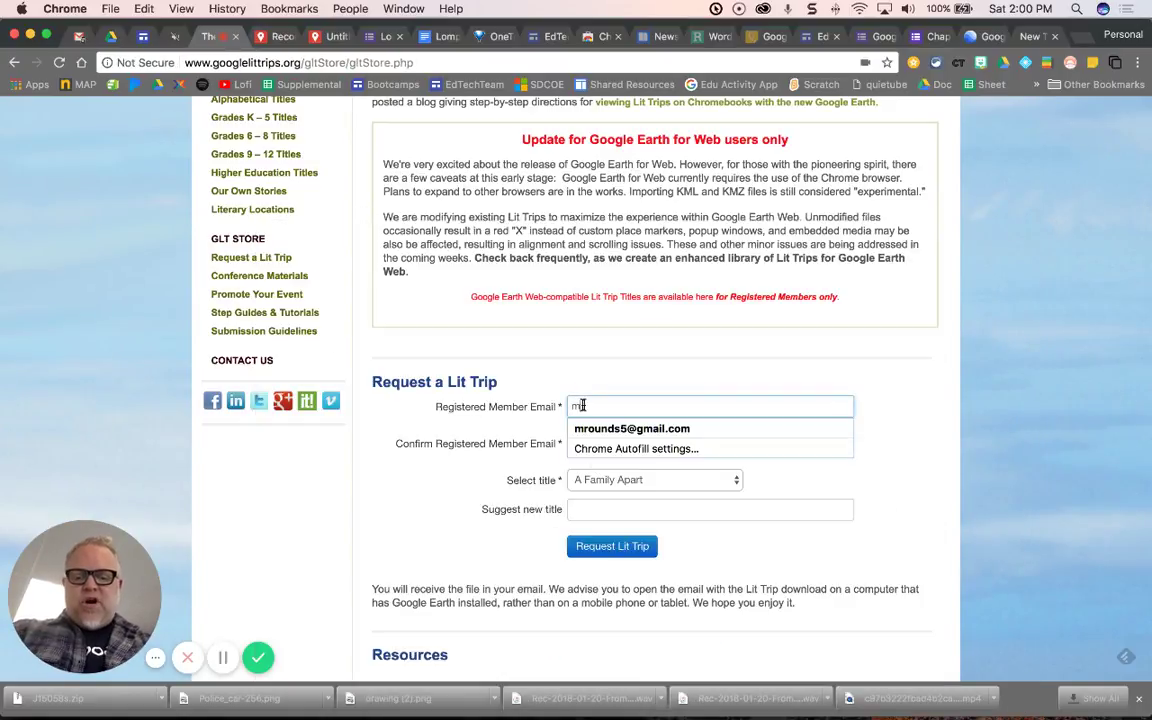
pyautogui.click(600, 429)
# - Select Bud Not Buddy as the title and submit the Lit Trip request
pyautogui.click(625, 482)
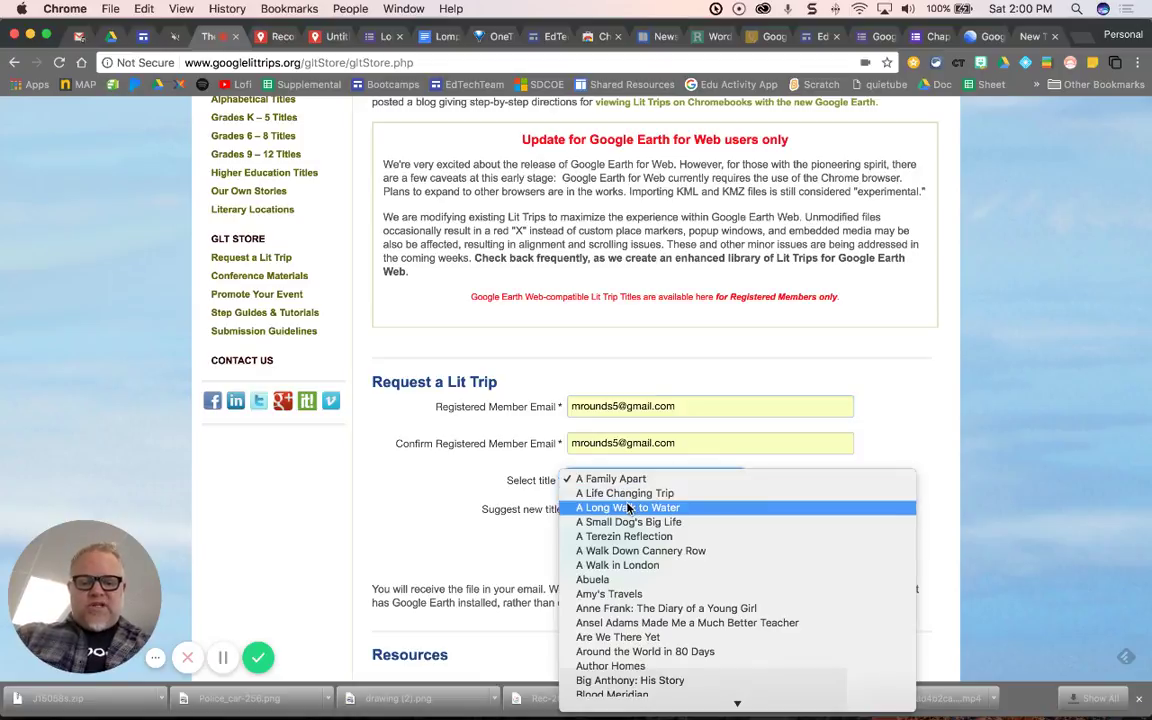
pyautogui.scroll(-5, 628, 506)
pyautogui.scroll(-3, 628, 507)
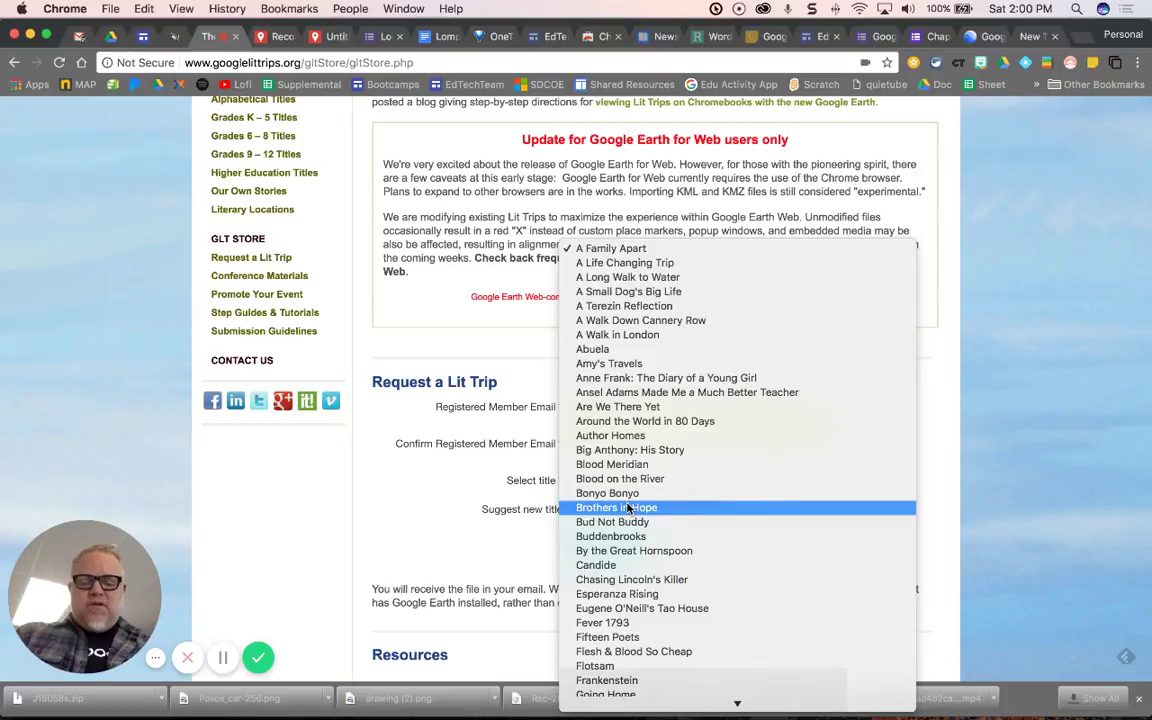
pyautogui.scroll(-1, 628, 508)
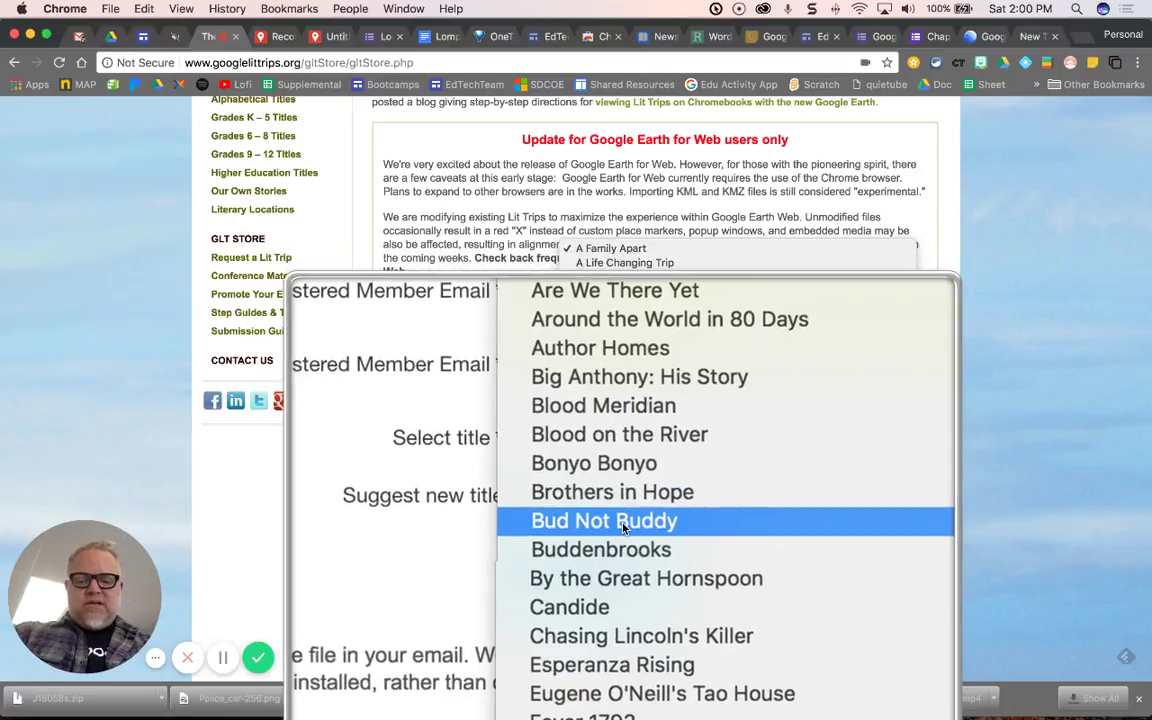
pyautogui.click(616, 518)
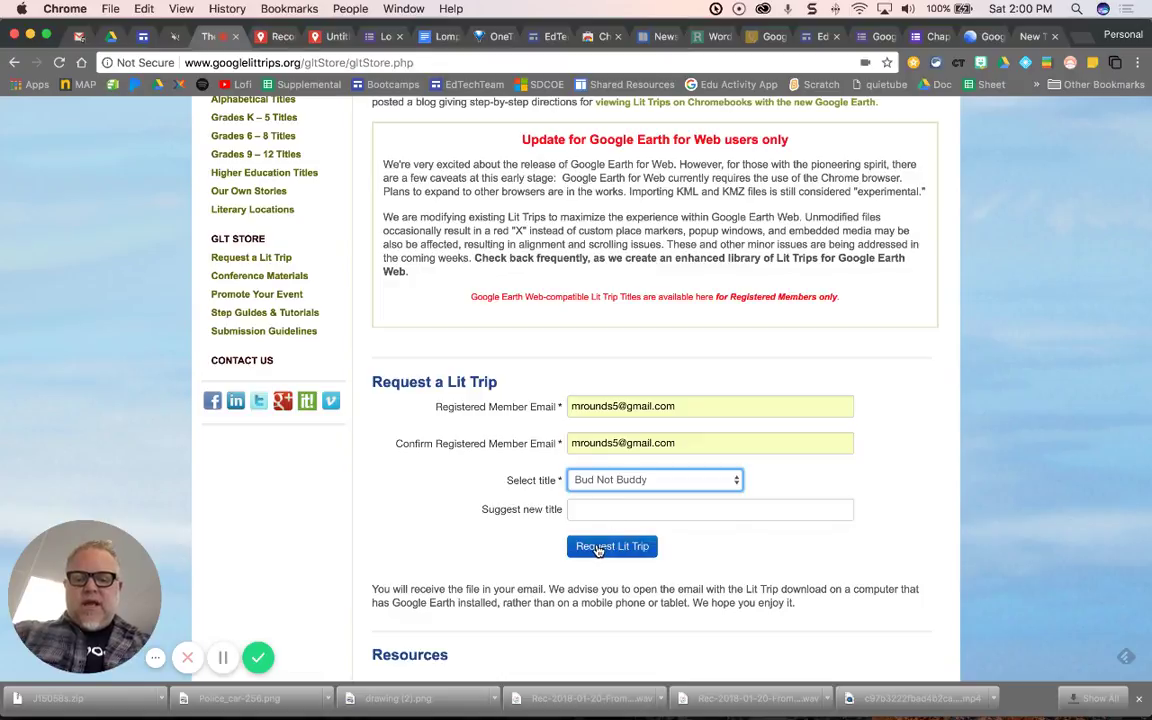
pyautogui.click(598, 550)
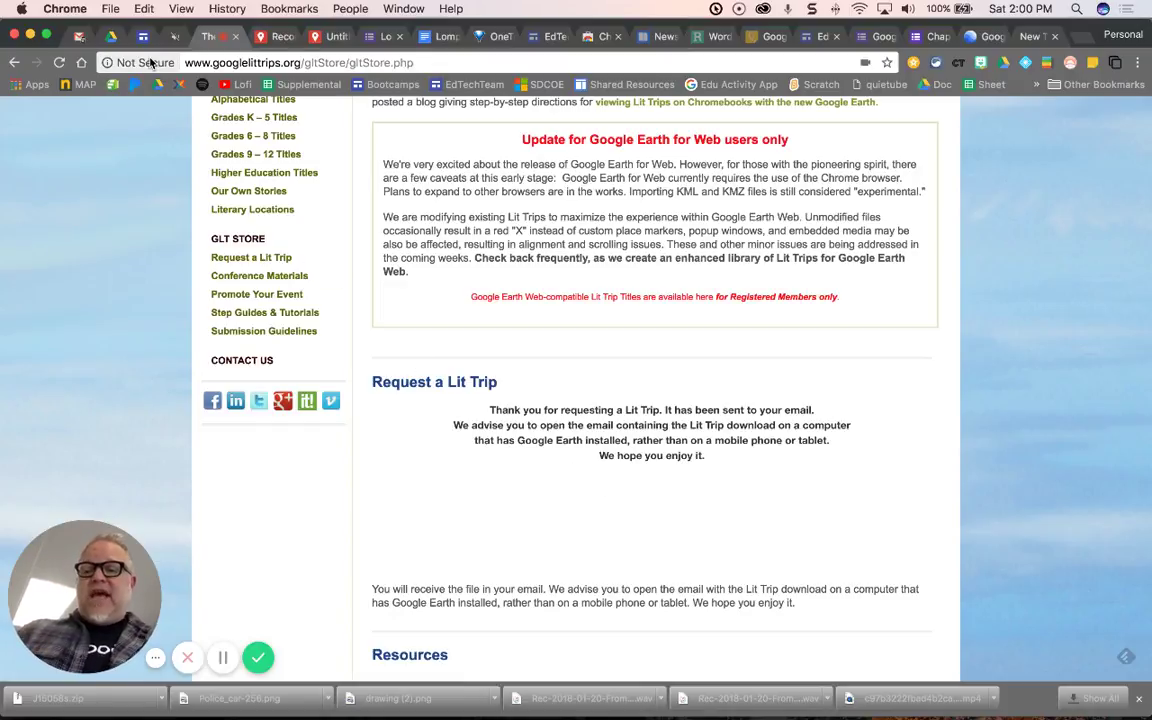
# - Check and refresh the Gmail inbox, then open Finder's Downloads folder holding J15058s.kml
pyautogui.click(79, 37)
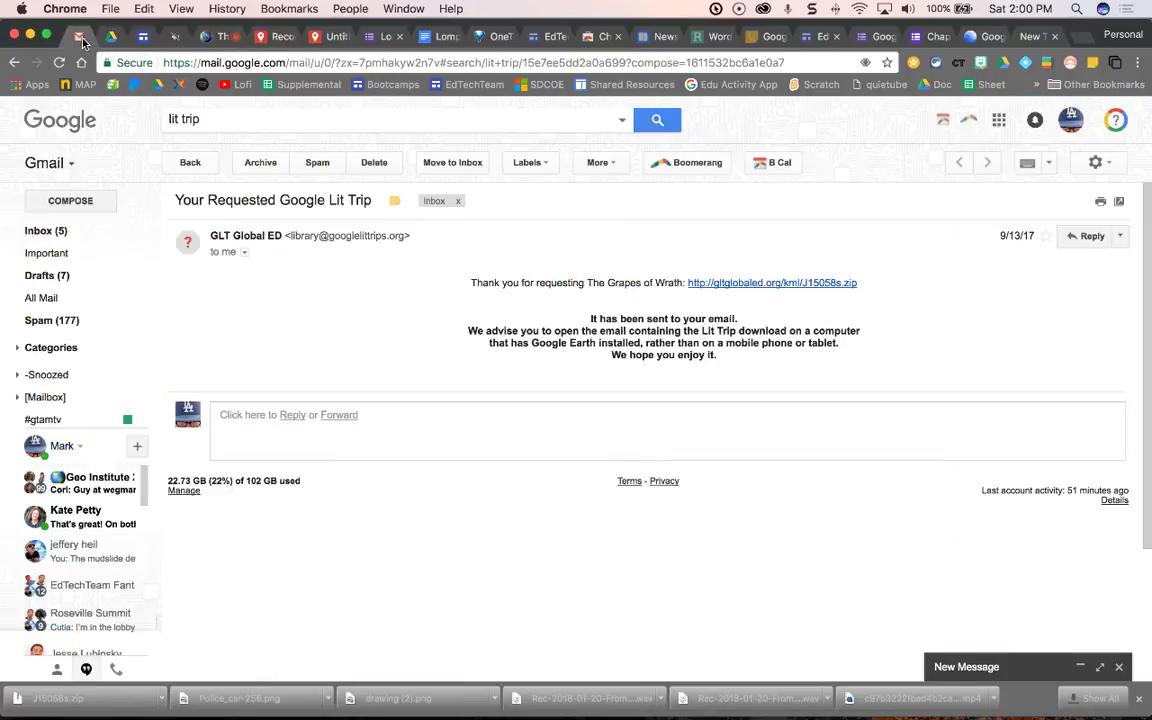
pyautogui.click(31, 233)
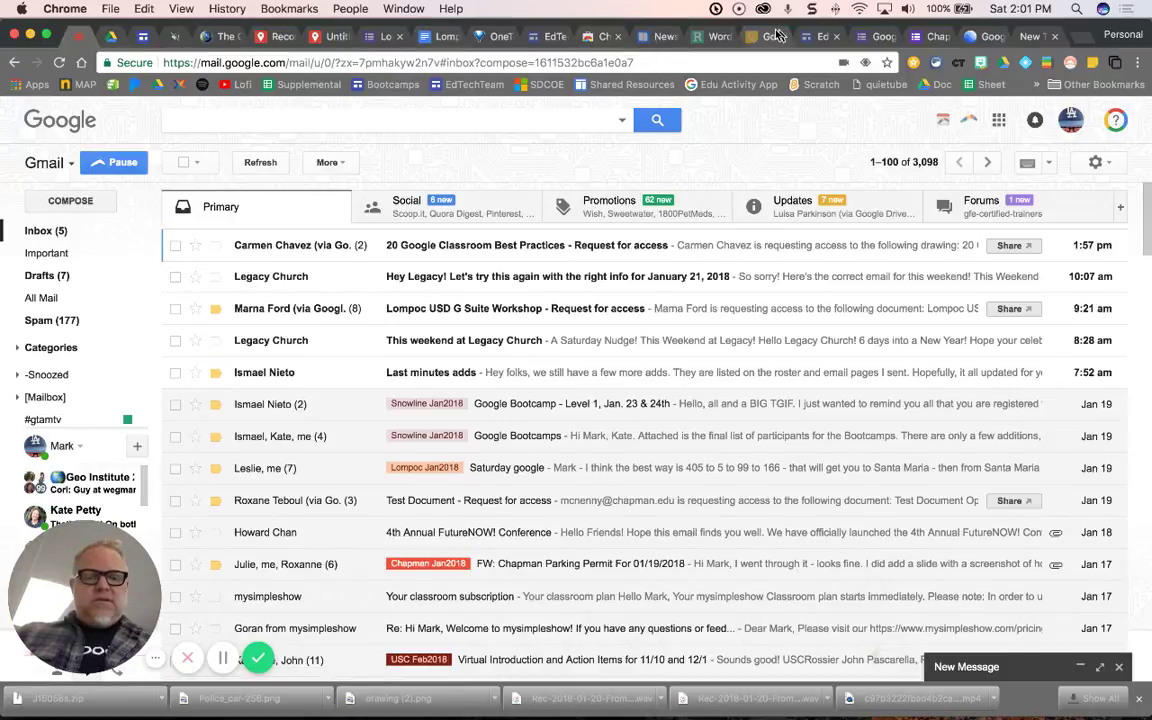
pyautogui.click(260, 165)
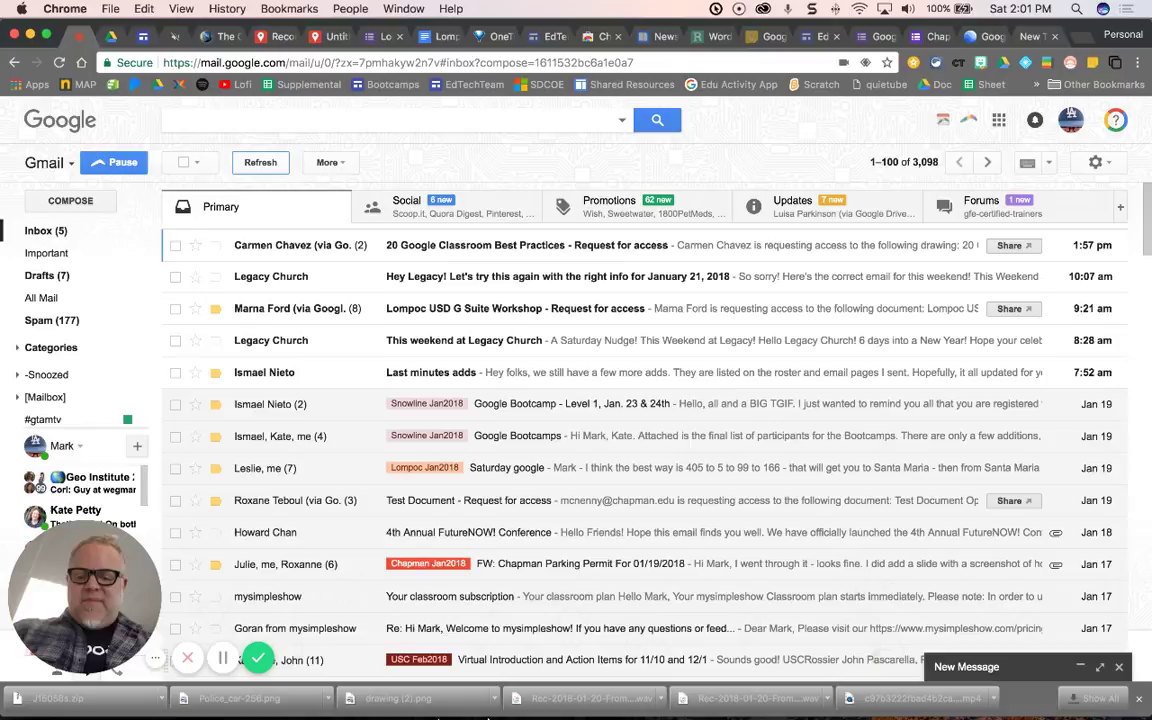
pyautogui.moveTo(113, 715)
pyautogui.click(46, 699)
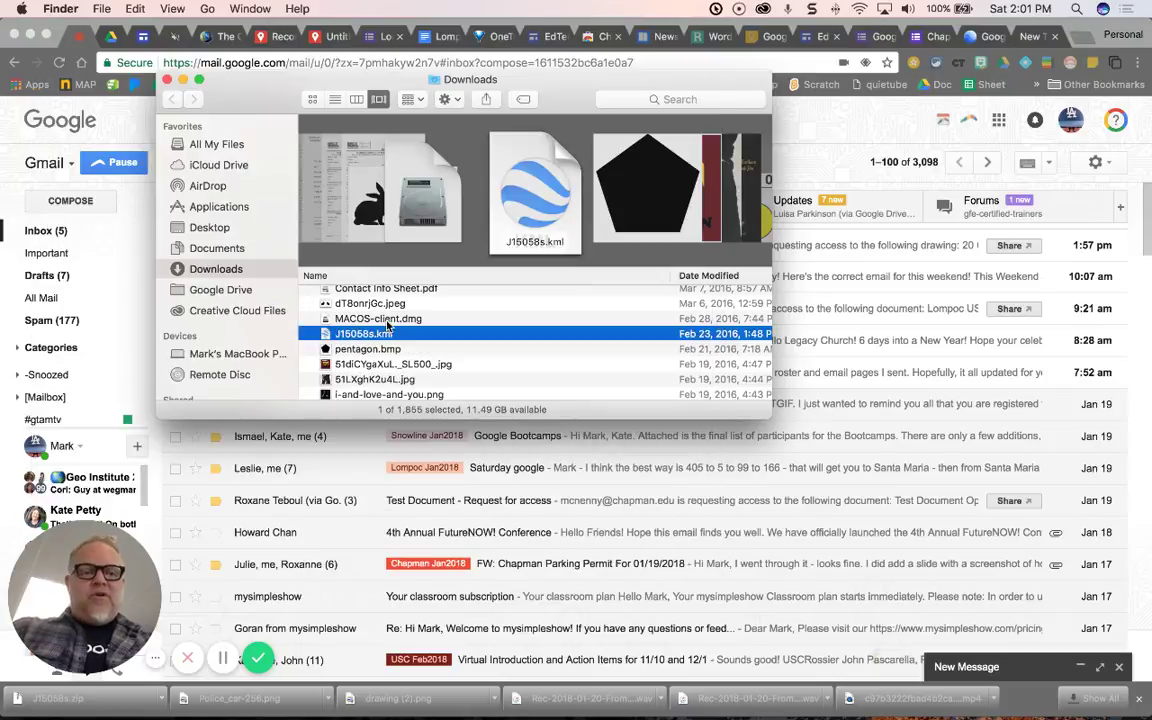
# - Switch back to the Google Earth tab in Chrome showing the globe
pyautogui.click(979, 36)
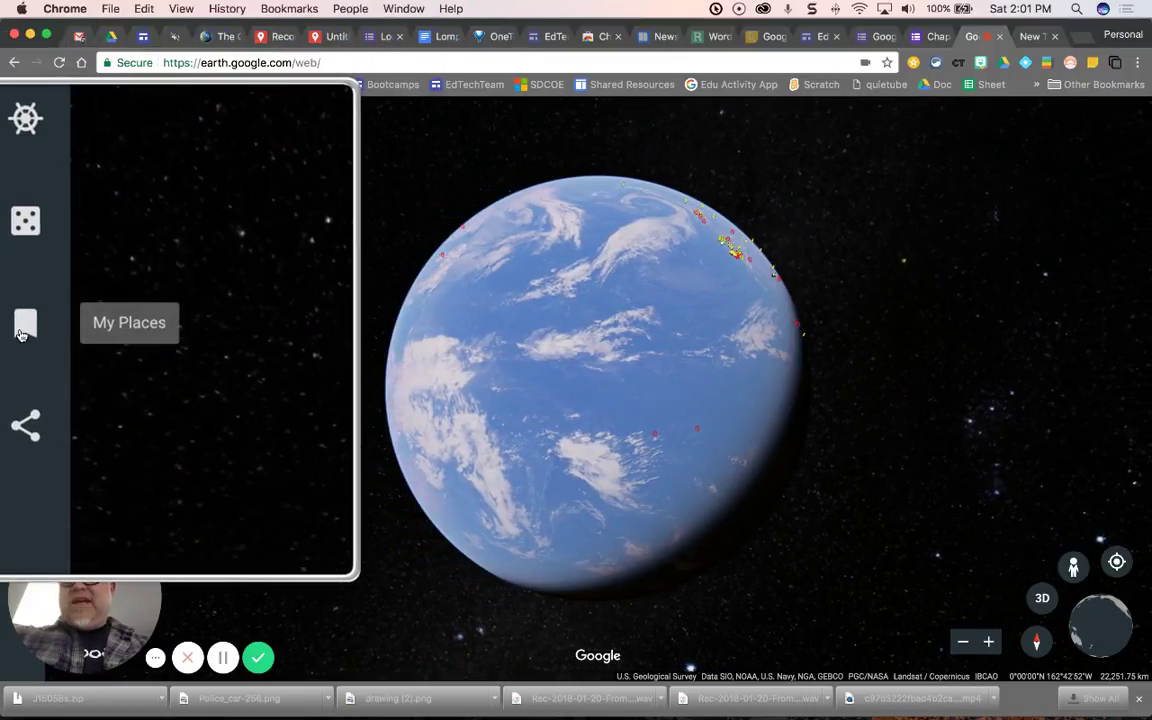
# - Open My Places and expand the IMPORT KML FILE choices
pyautogui.click(22, 326)
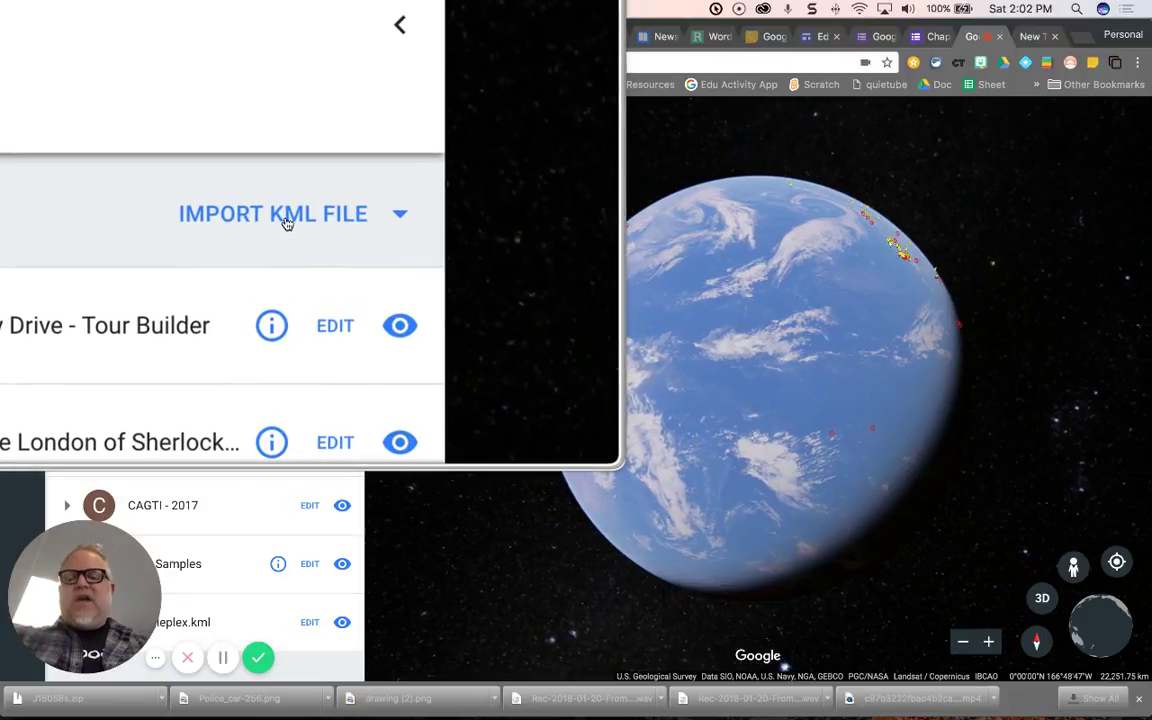
pyautogui.click(286, 222)
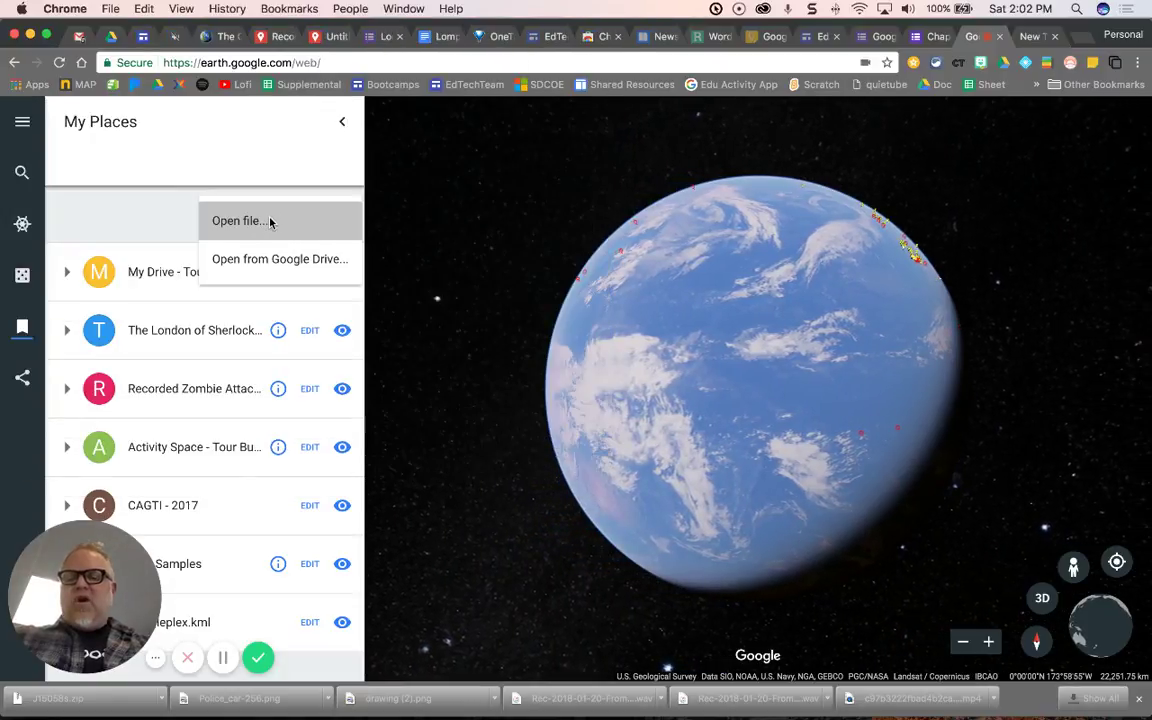
# - Import J15058s.kml from Downloads to load The Grapes of Wrath tour
pyautogui.click(271, 223)
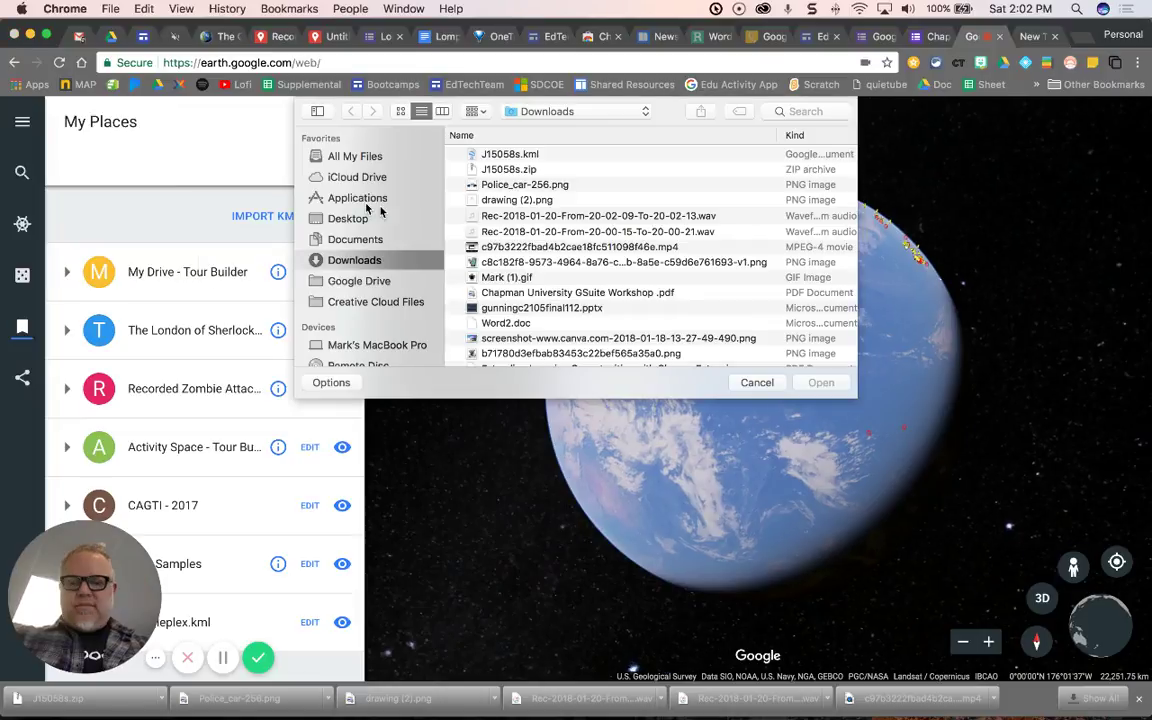
pyautogui.click(514, 155)
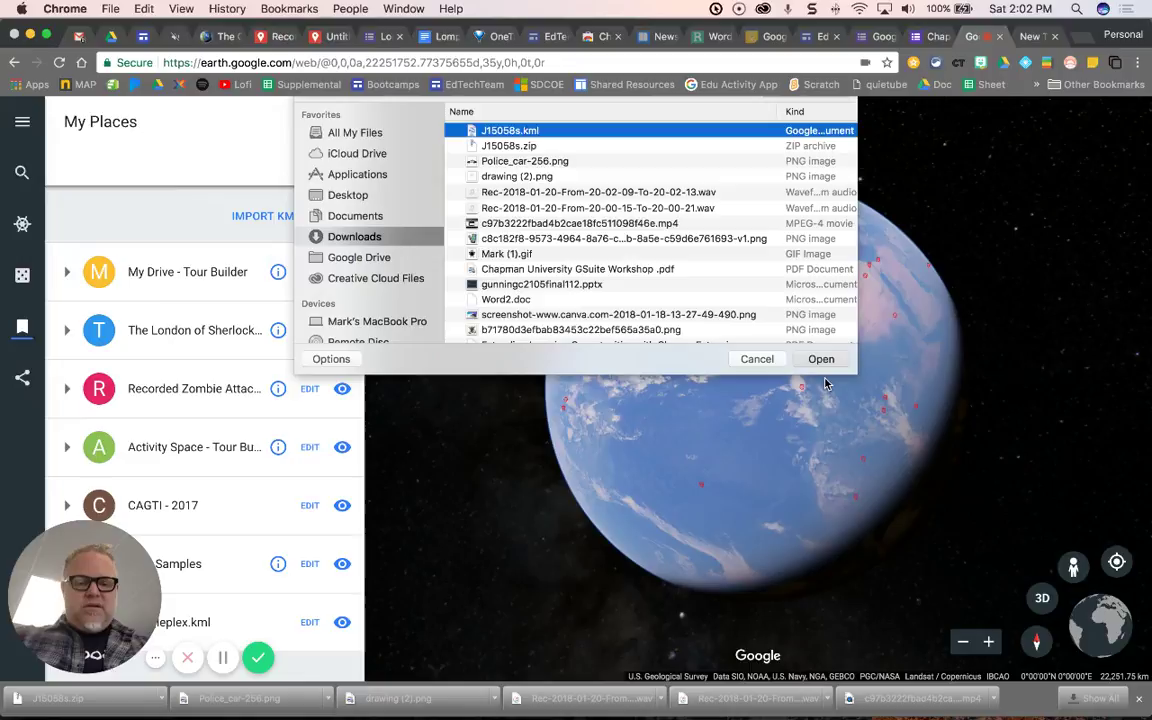
pyautogui.click(821, 359)
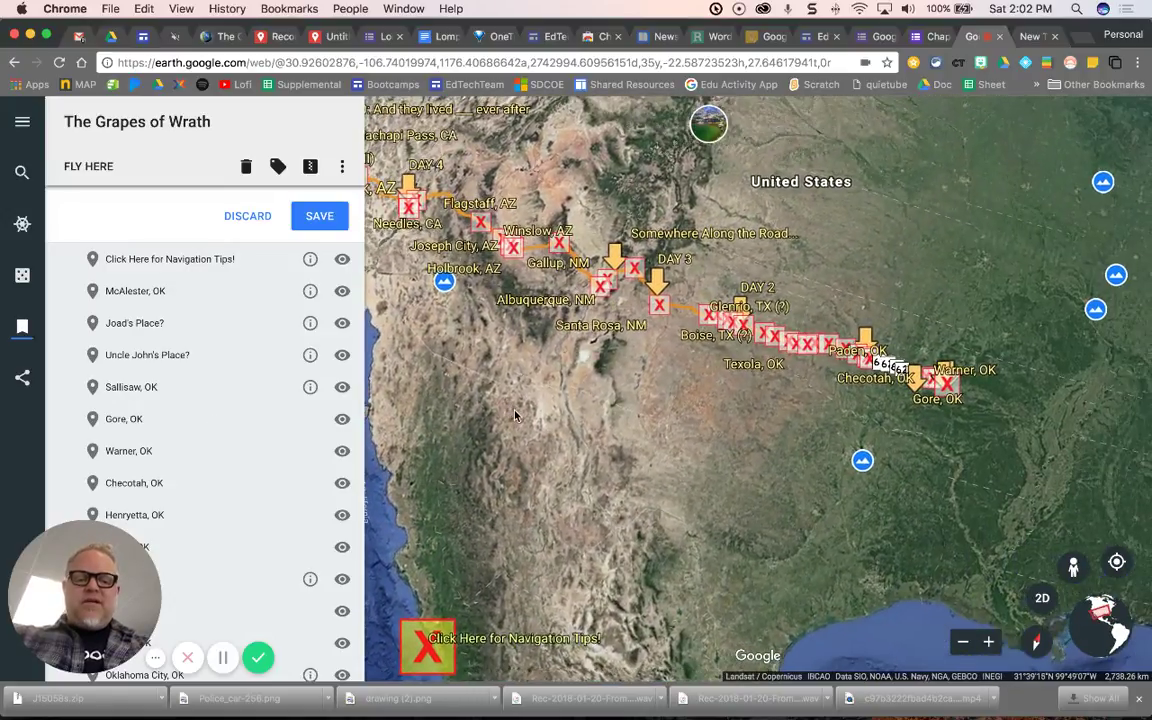
# - Pan along the route and select the McAlester, OK entry in the place list
pyautogui.moveTo(618, 435); pyautogui.dragTo(547, 416)
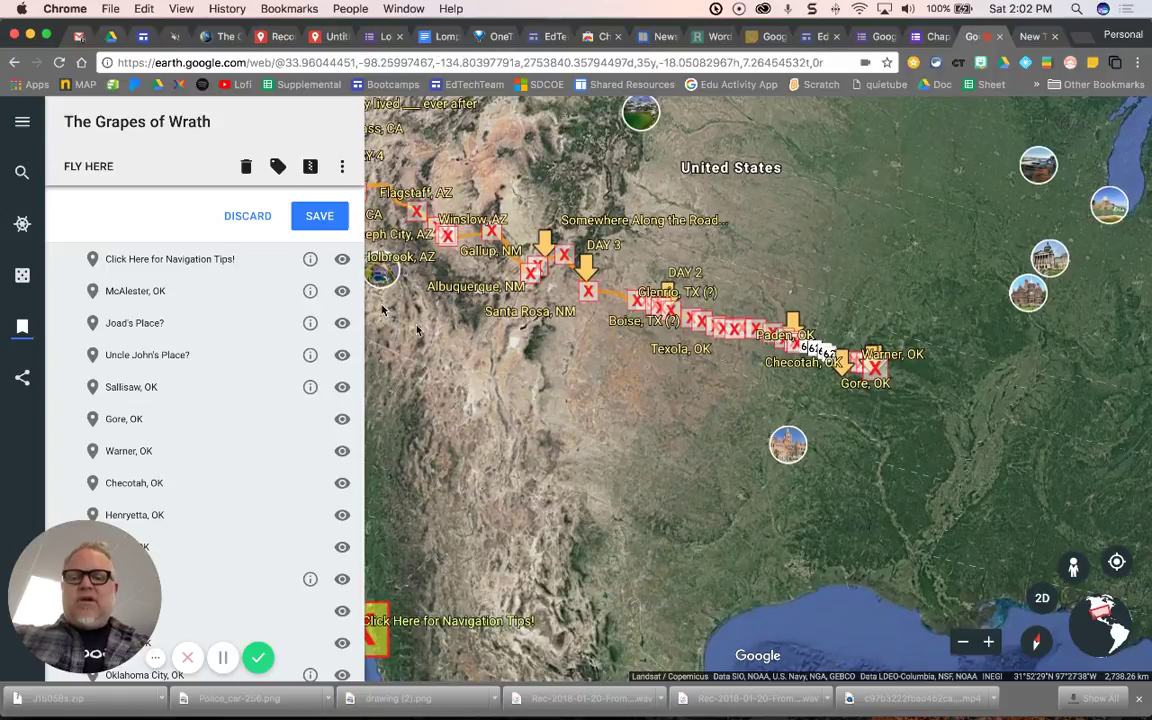
pyautogui.click(141, 293)
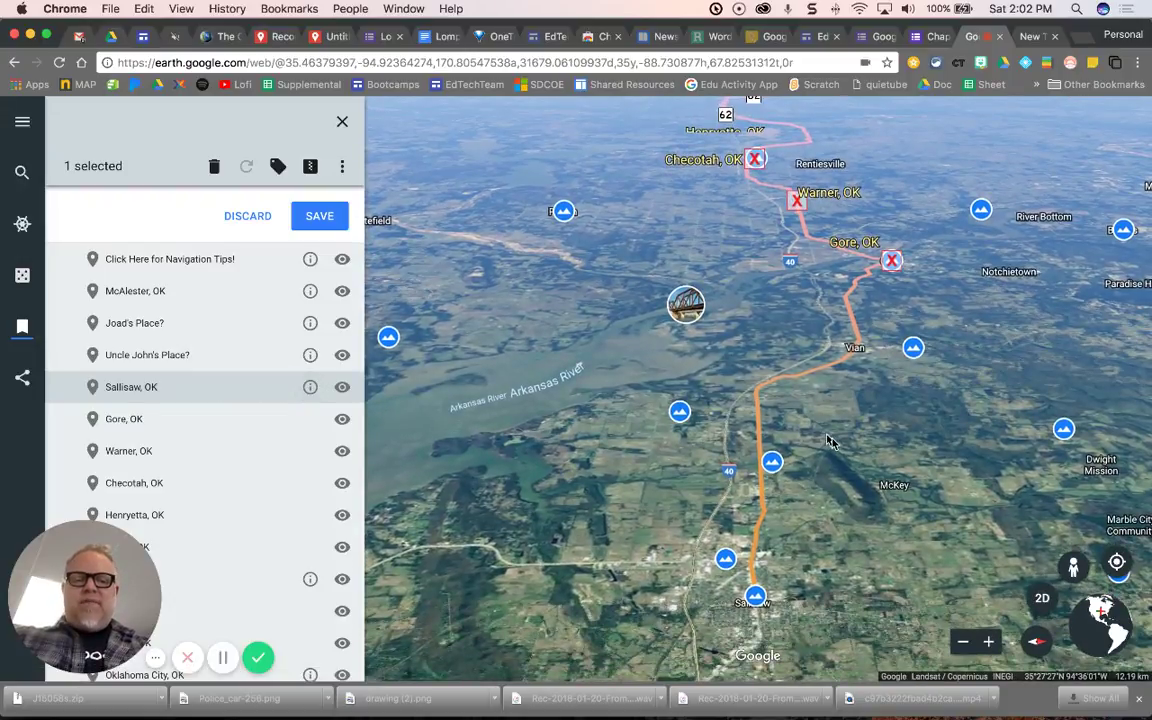
pyautogui.click(310, 388)
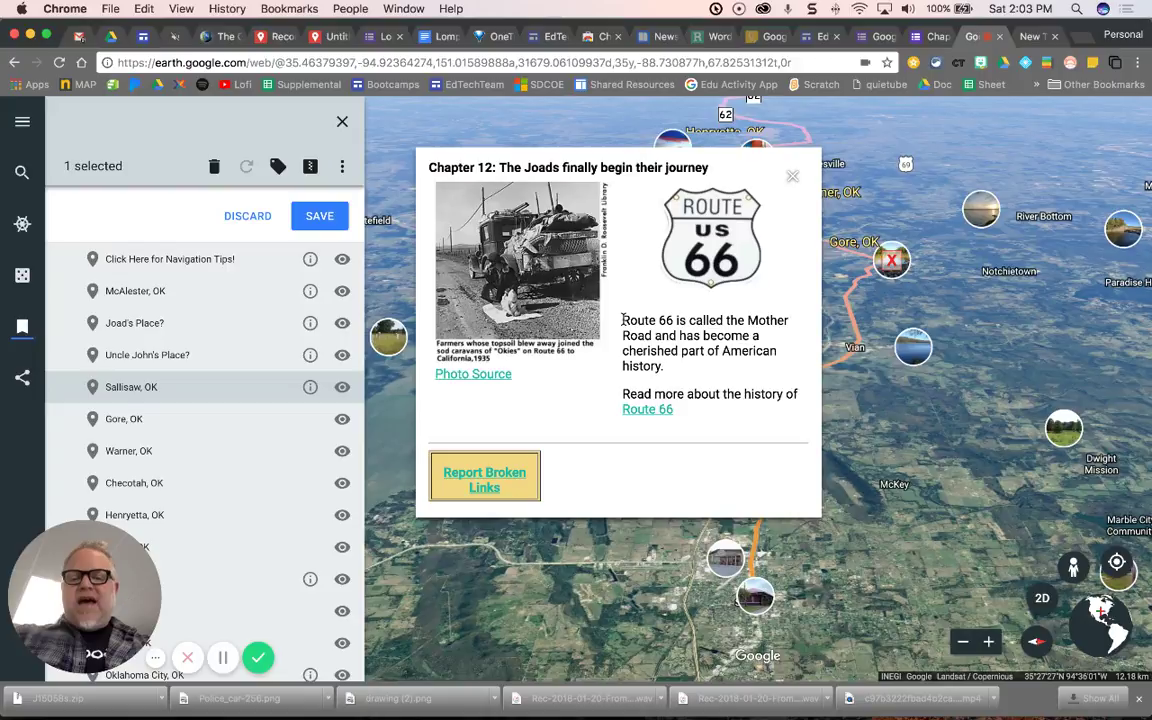
pyautogui.moveTo(622, 317); pyautogui.dragTo(684, 374)
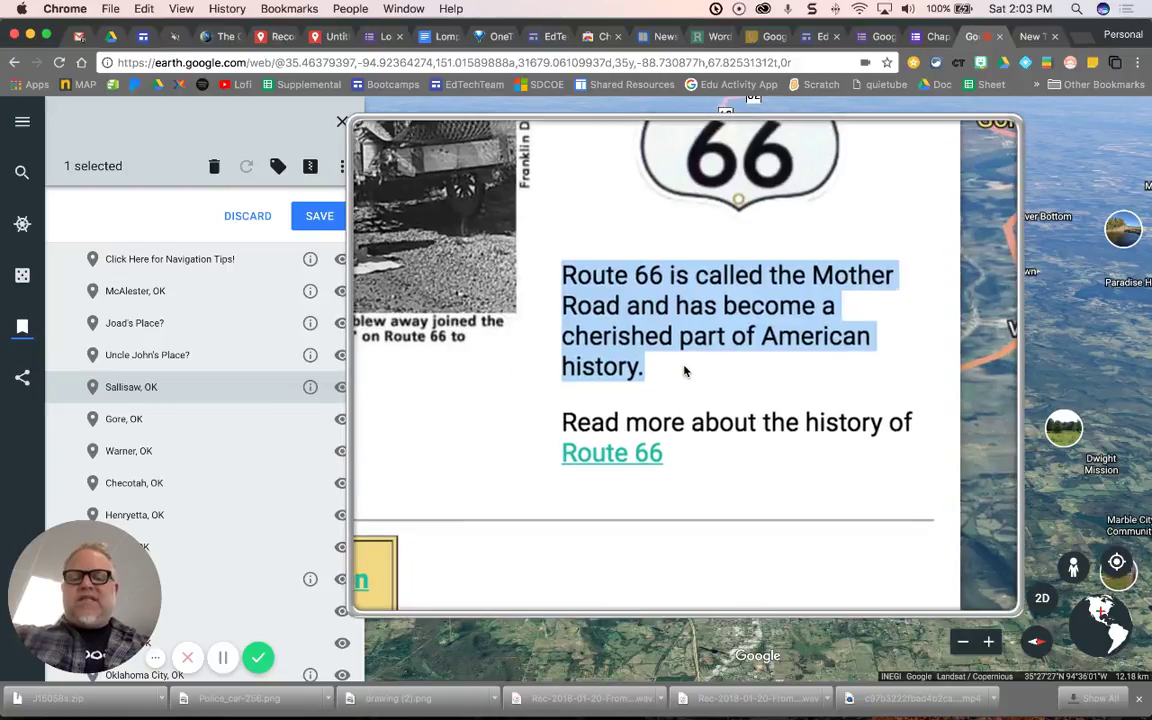
pyautogui.click(662, 408)
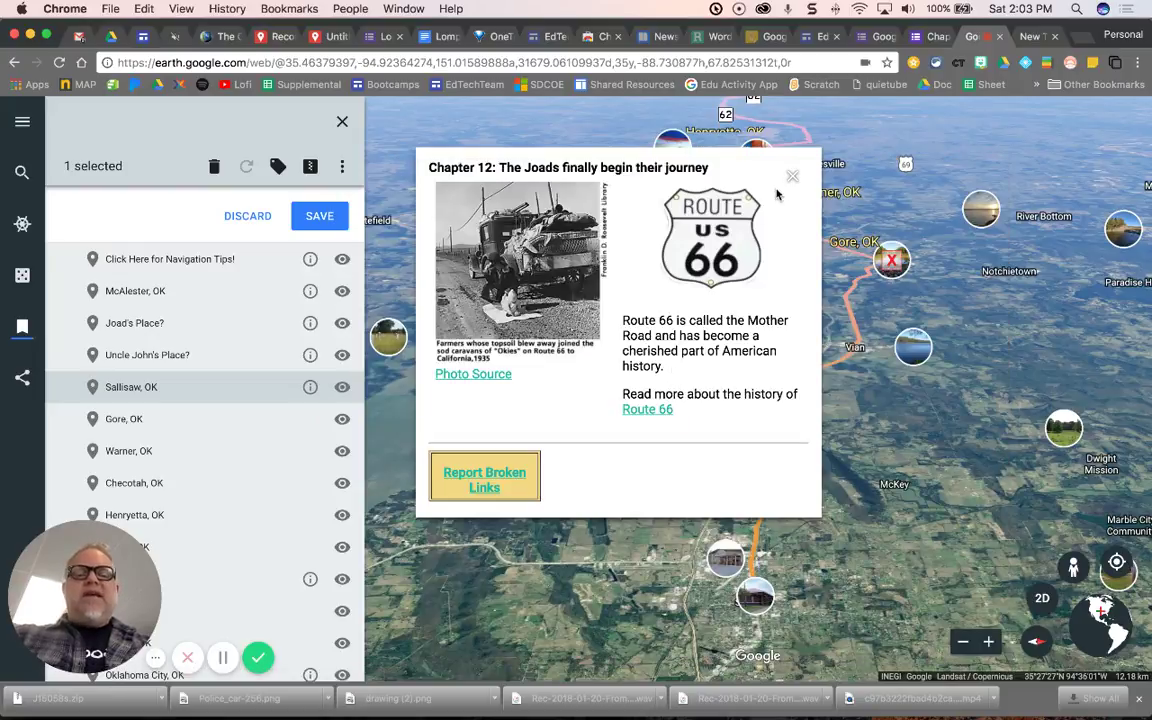
pyautogui.click(790, 180)
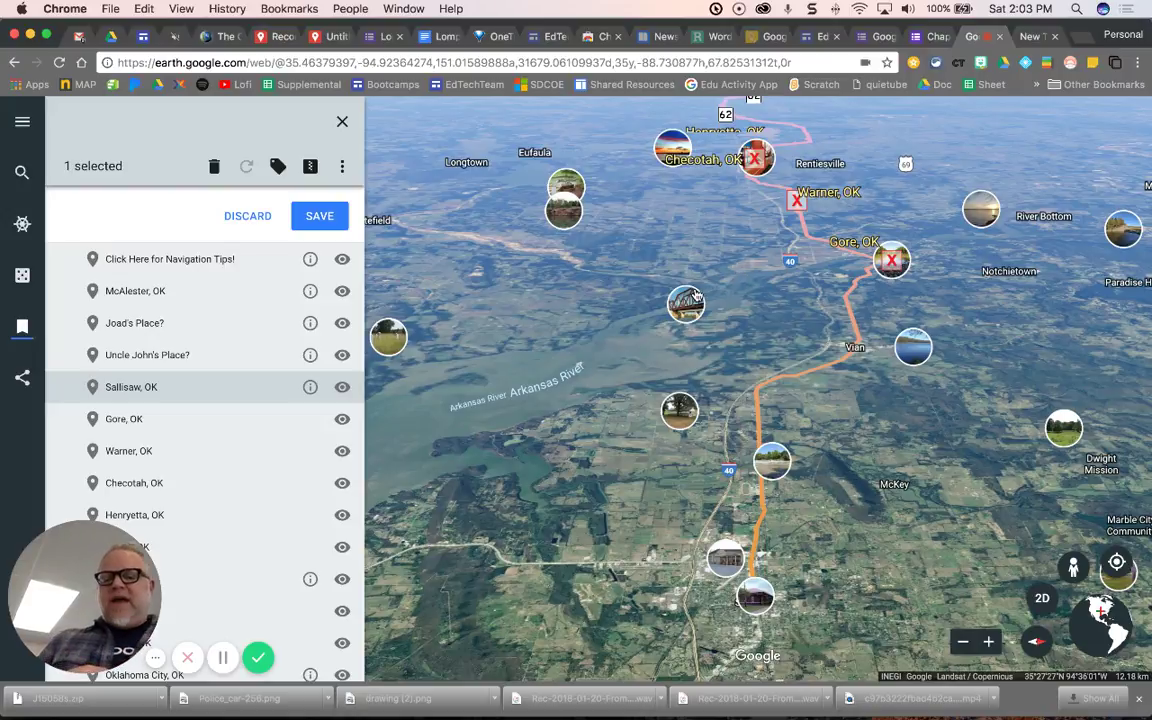
# - Fly to Gore, OK and open the Webbers Falls photos at photo 1 of 21
pyautogui.click(118, 420)
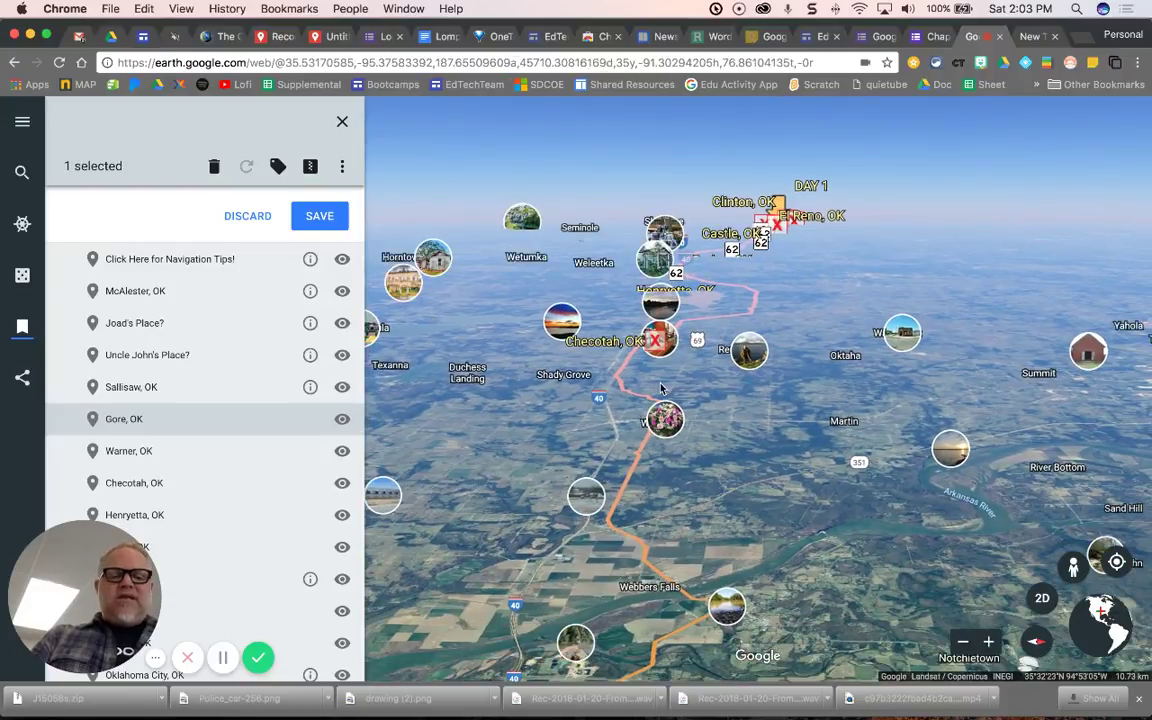
pyautogui.click(735, 612)
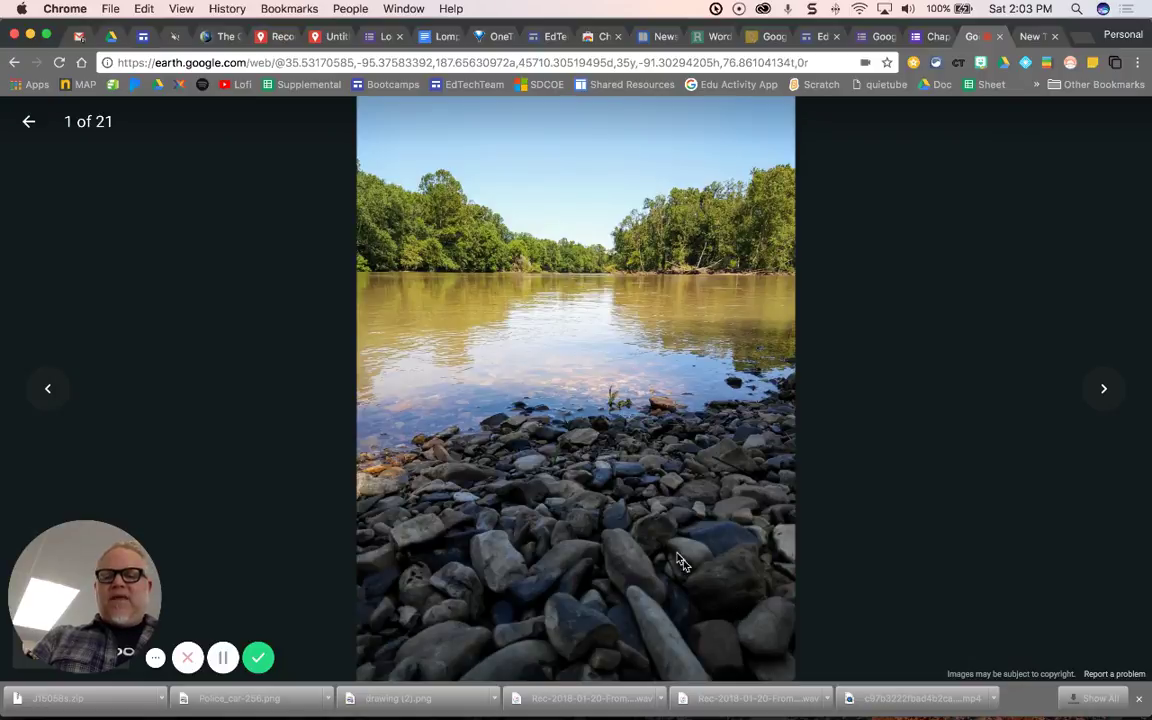
# - Advance two photos to photo 3 of 21, the Harps grocery storefront
pyautogui.click(1091, 399)
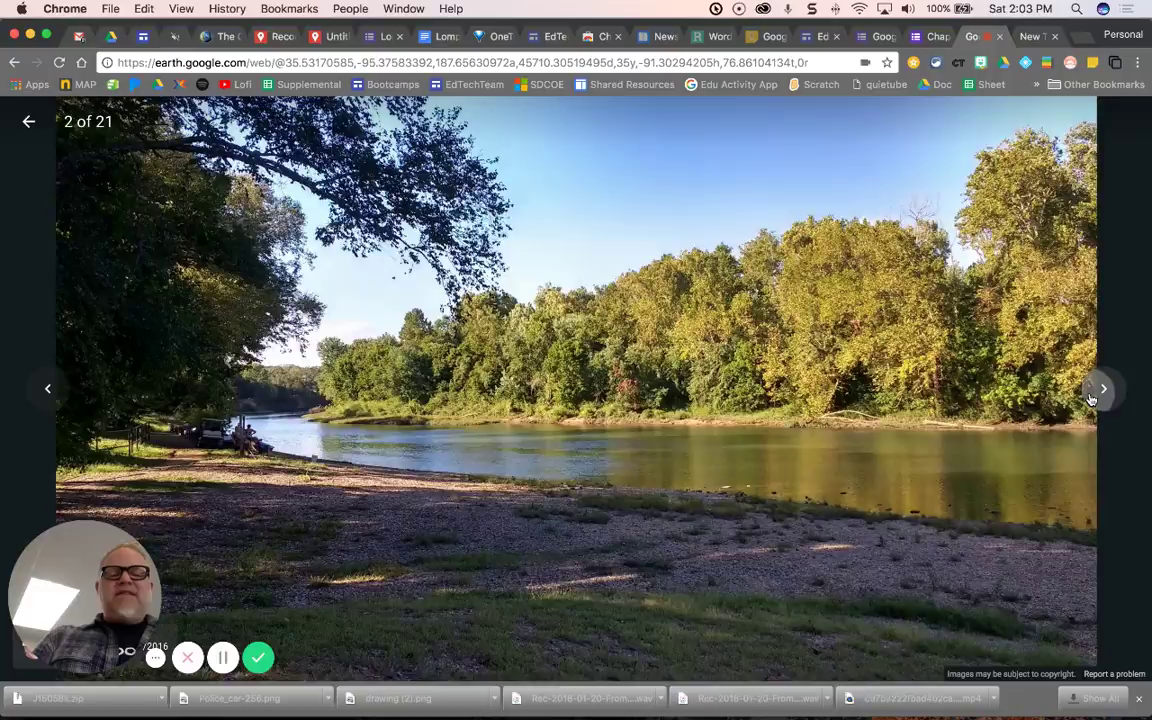
pyautogui.click(1095, 393)
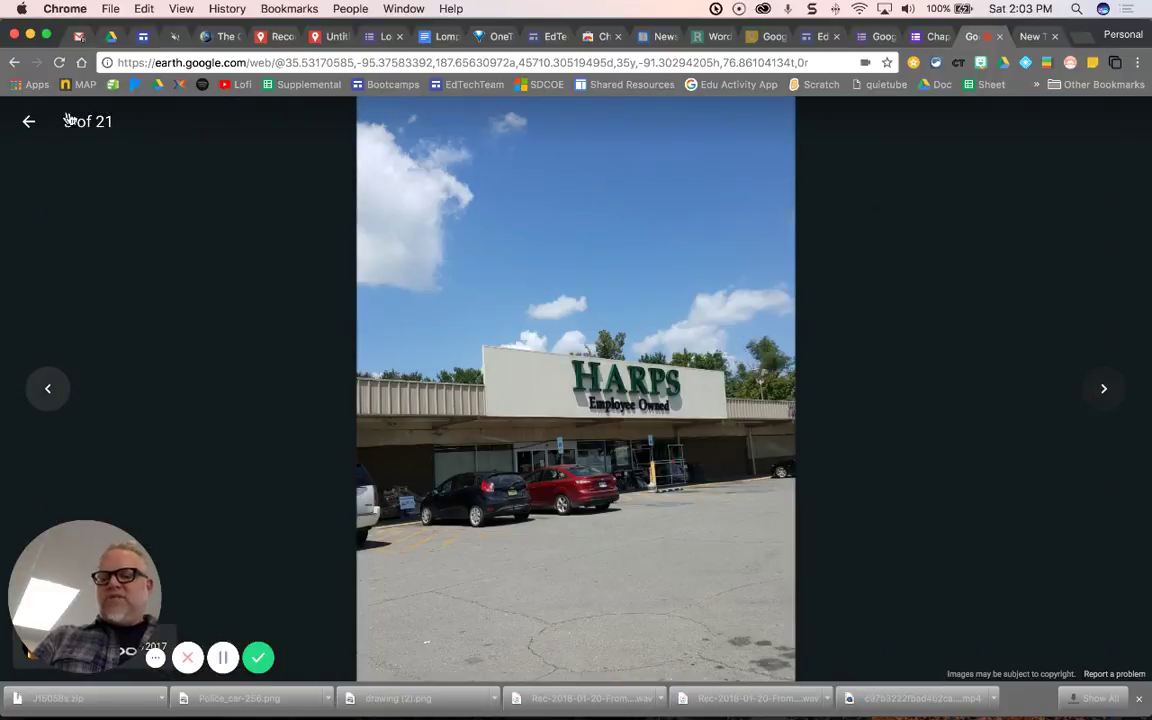